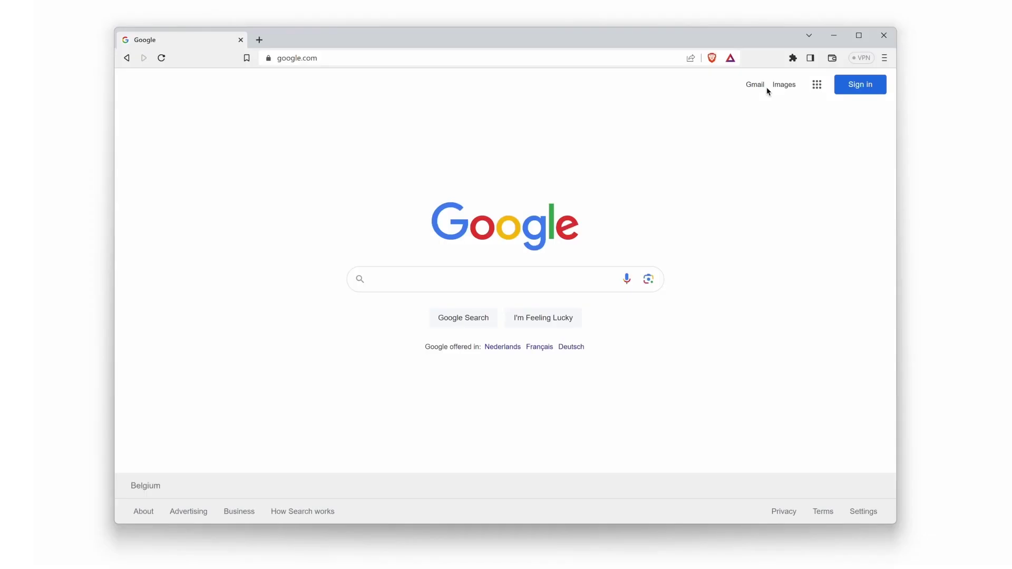
Show Brave's installed extensions from the puzzle-piece toolbar button over the Google page.
click(792, 58)
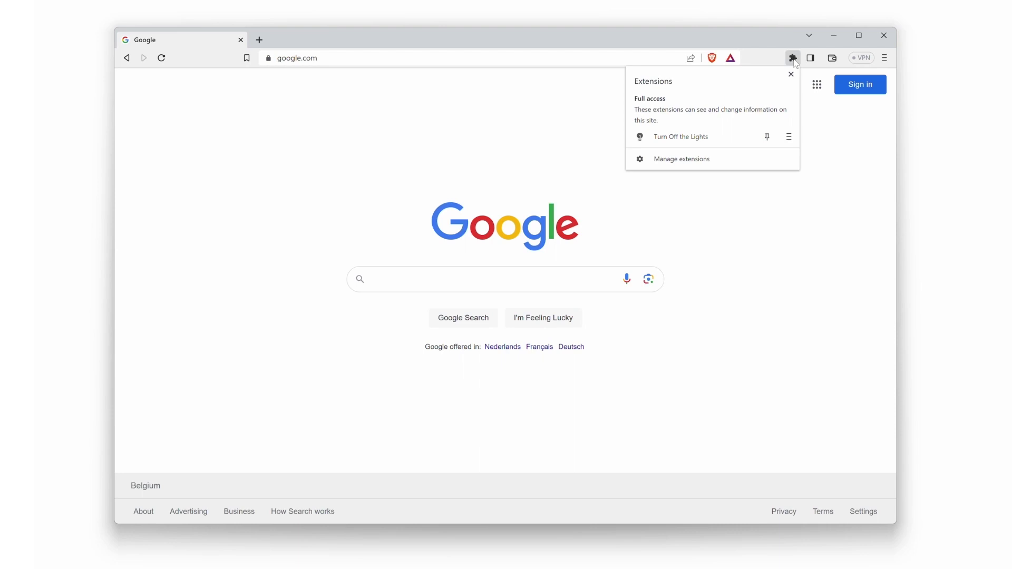
Pin Turn Off the Lights to the toolbar and dismiss the extensions list.
click(767, 137)
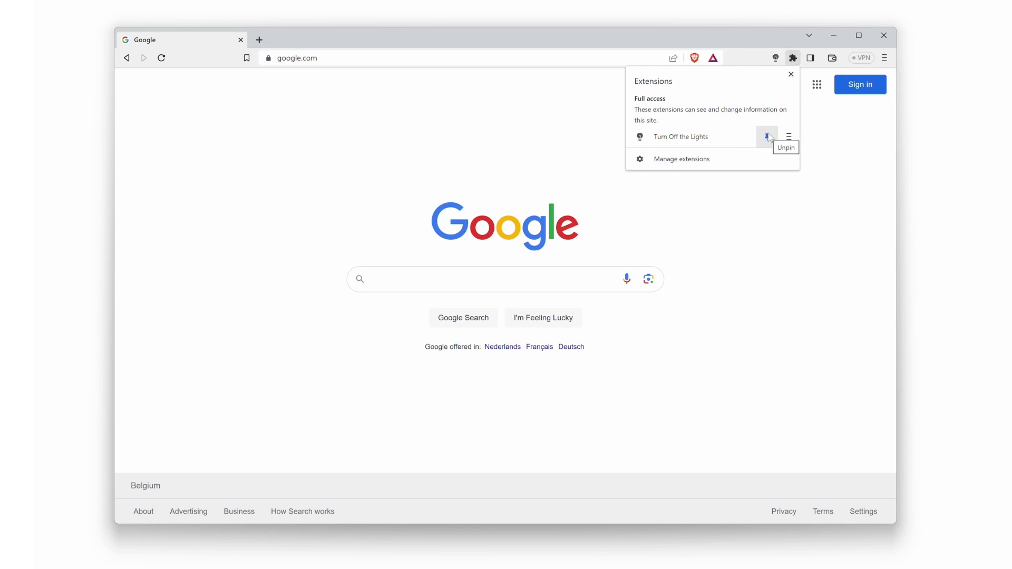
click(816, 153)
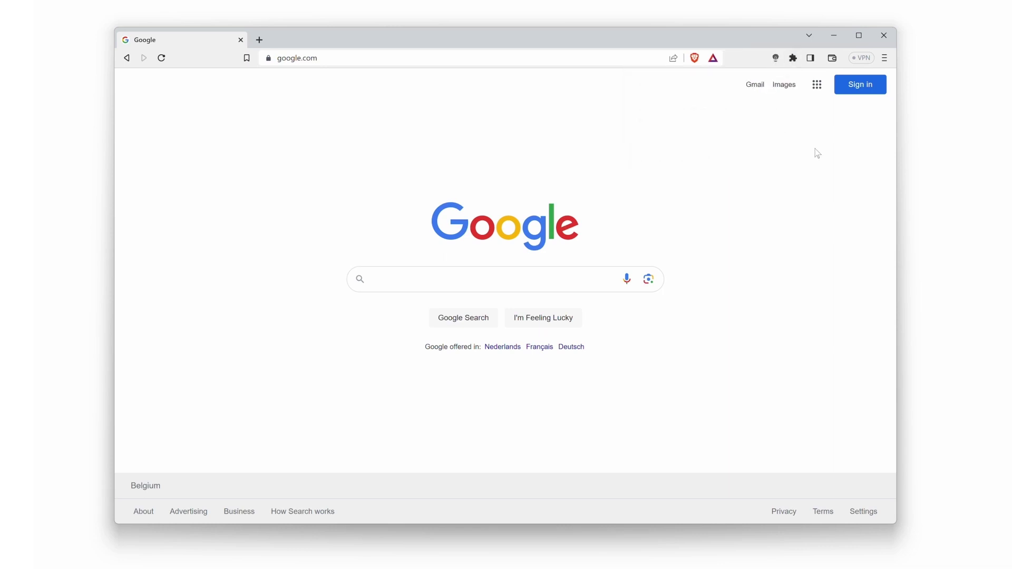
click(774, 62)
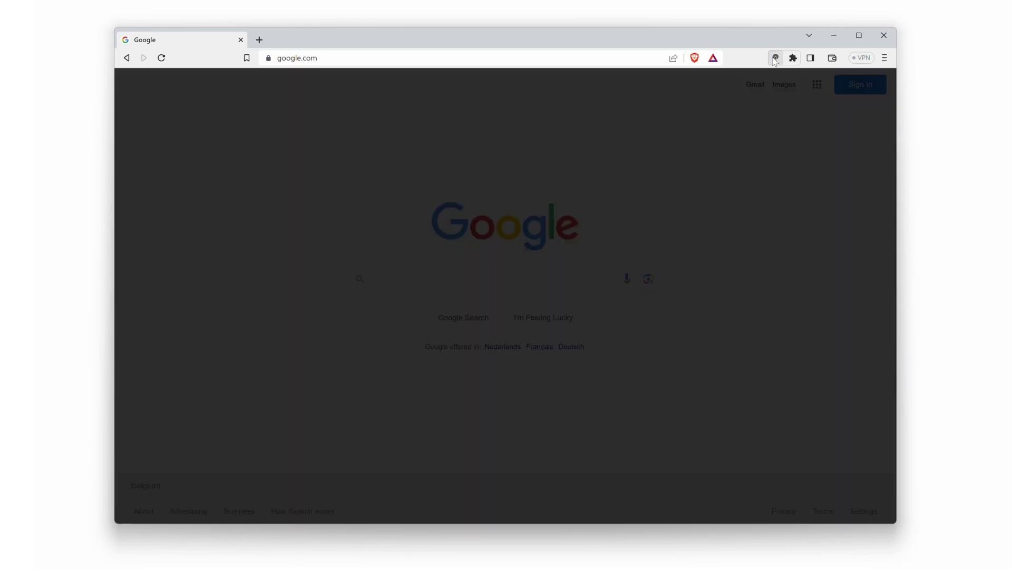
click(774, 62)
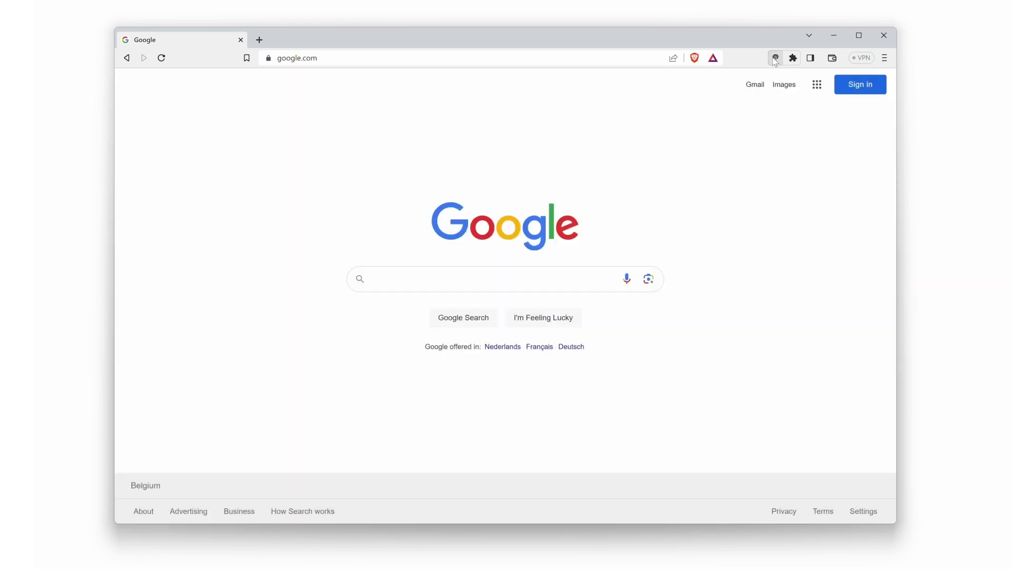